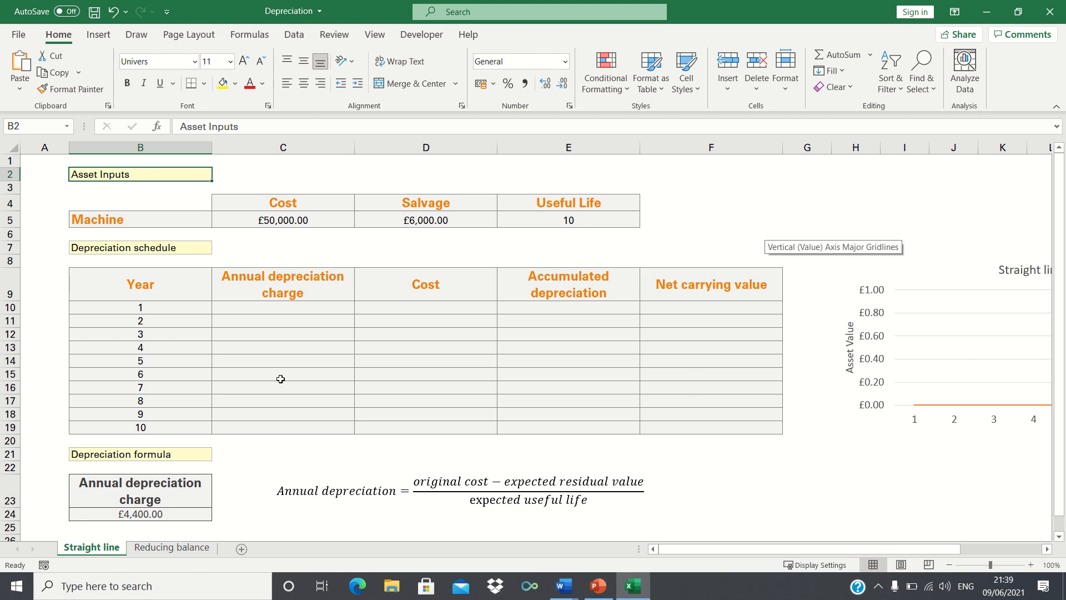
- Calculate the annual depreciation charge in C10 with =($C$5-$D$5)/$E$5 and fill the formula through year 10
click(282, 306)
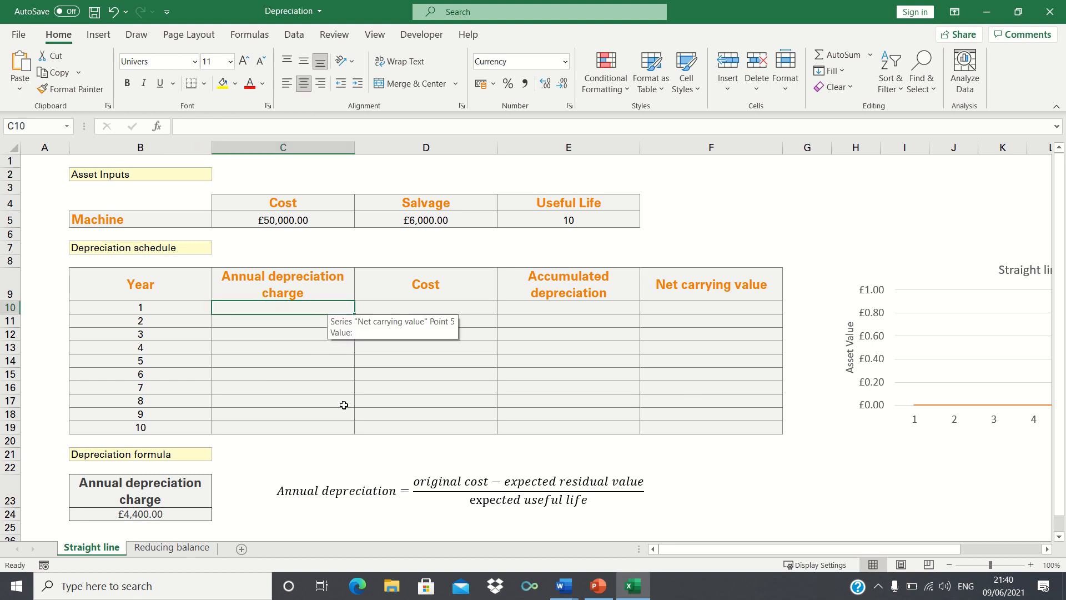
text(=()
click(307, 221)
text(-)
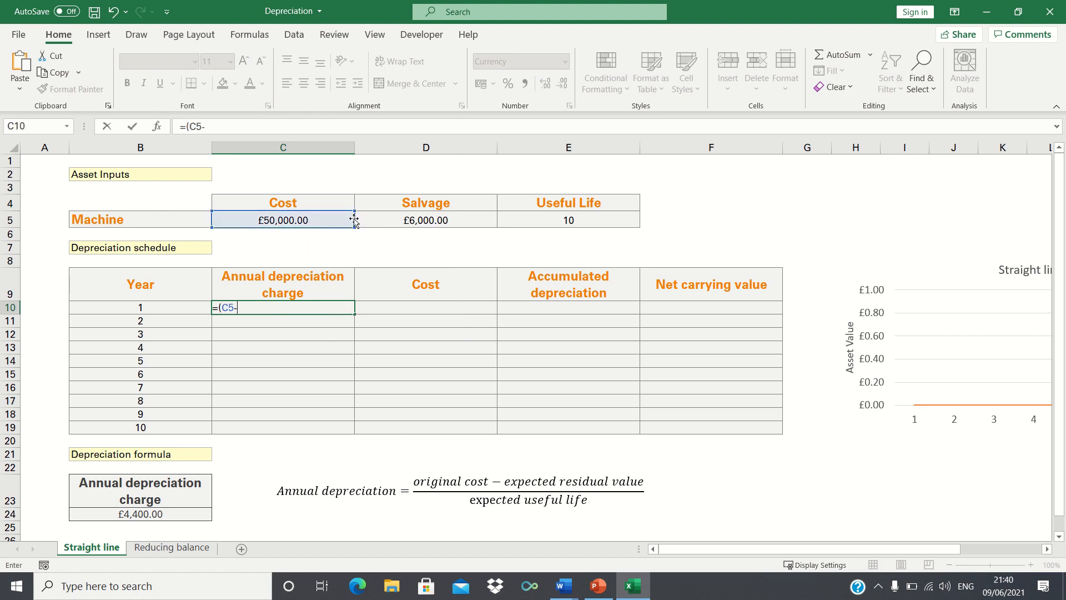
click(397, 222)
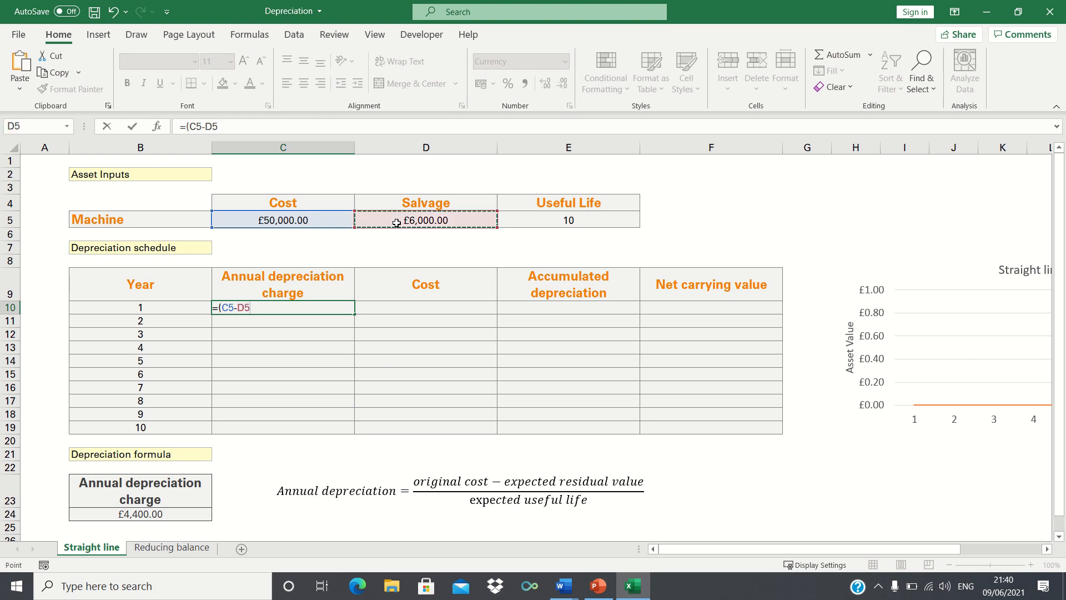
text())
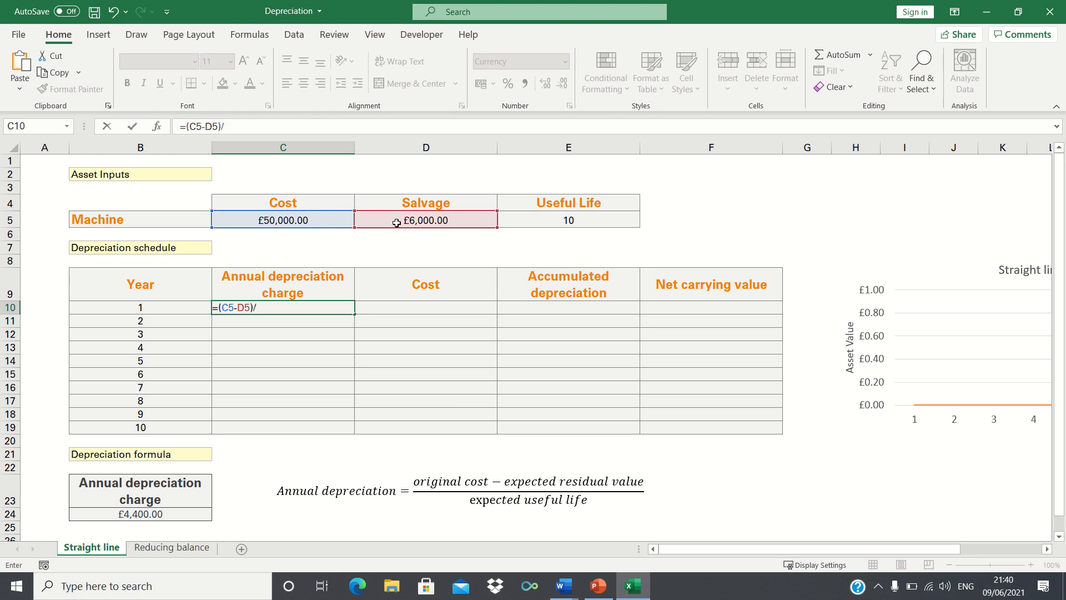
text(/)
click(524, 218)
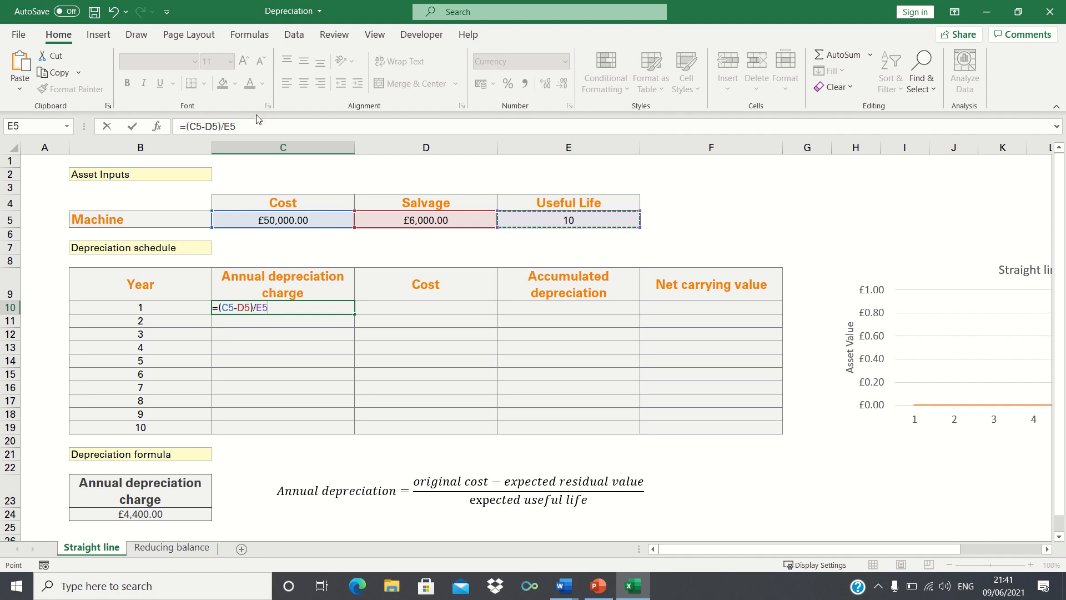
drag(245, 122, 186, 123)
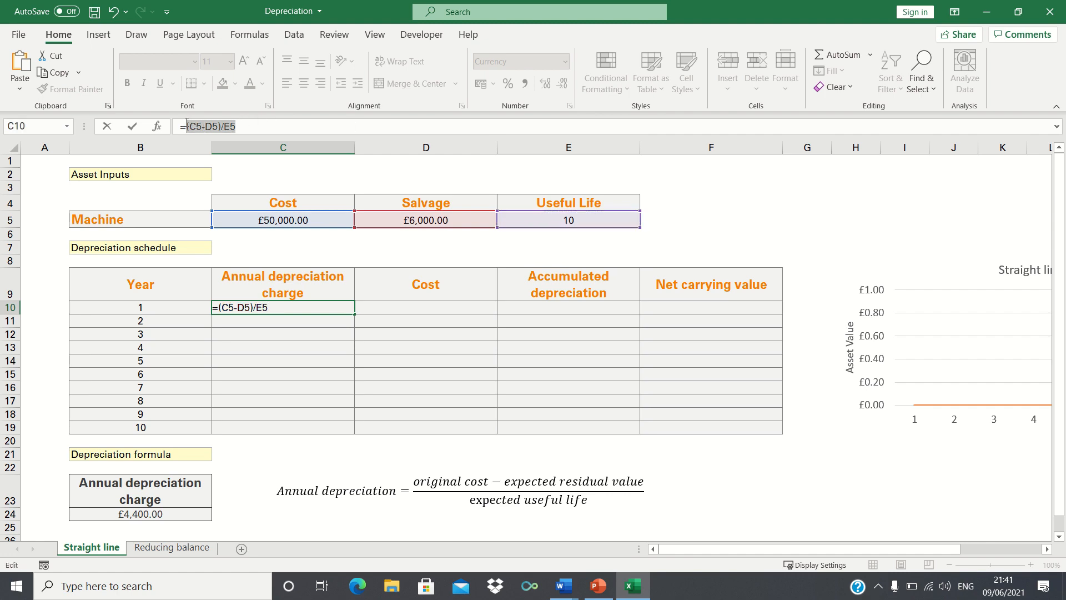
key(Return)
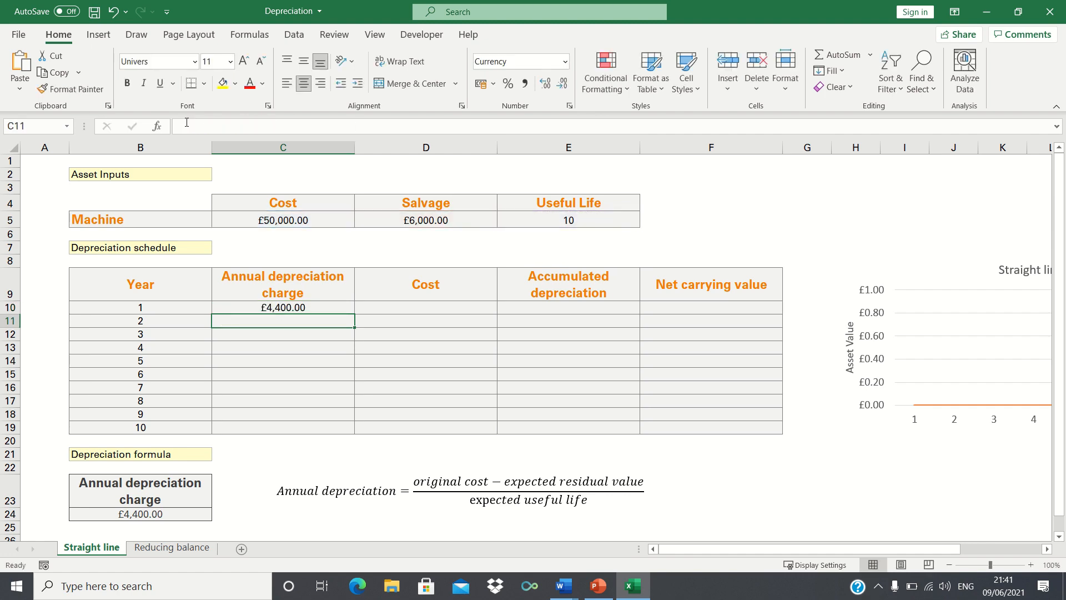
click(327, 304)
double_click(354, 314)
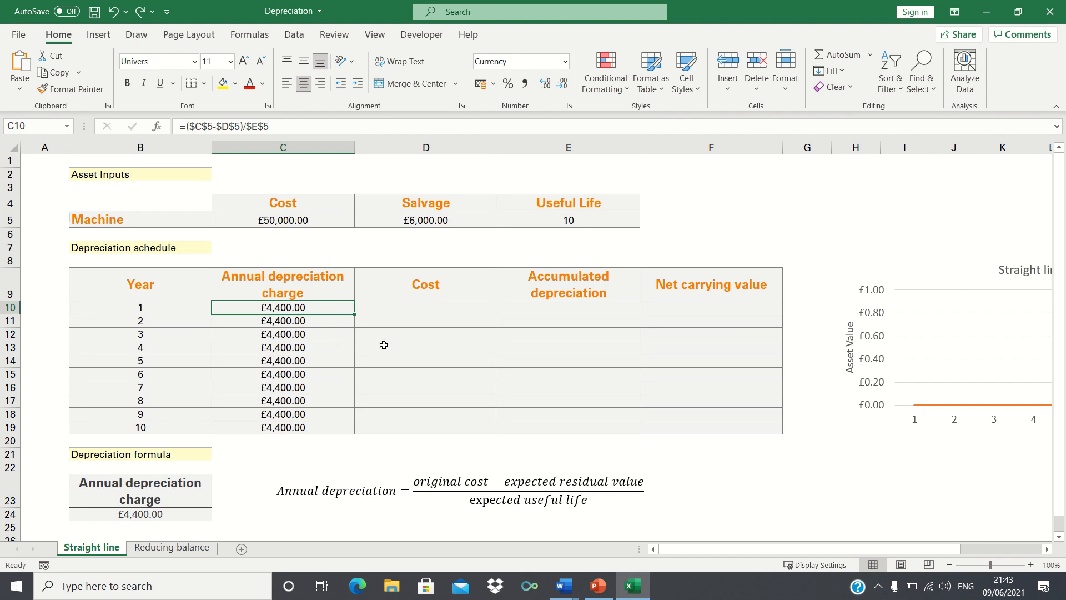
- Fill the schedule's Cost column for years 1 to 10 with an absolute reference to the machine cost, =$C$5
key(Right)
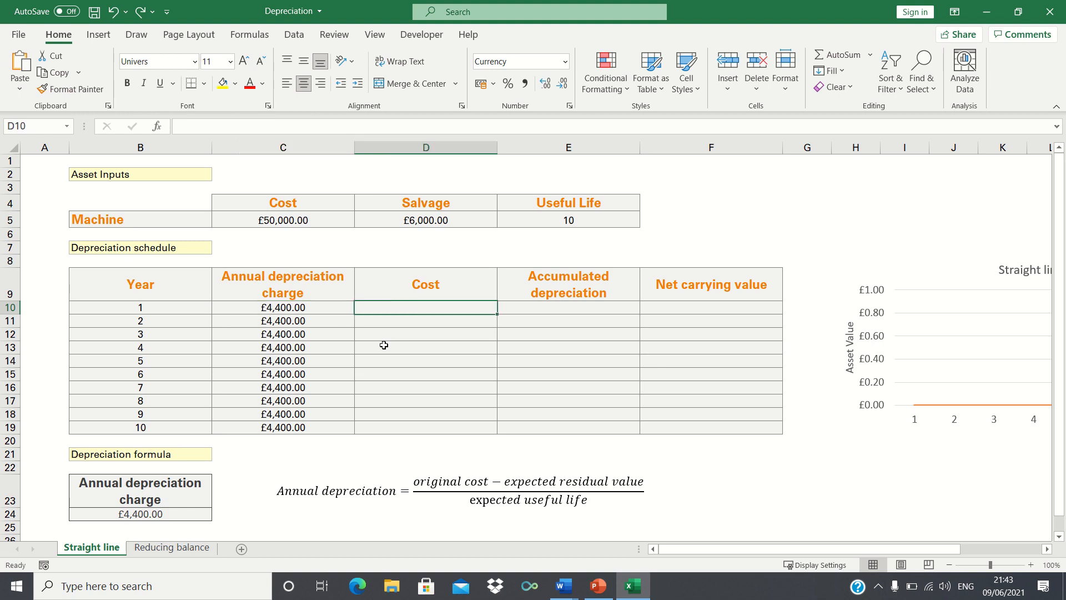
text(=)
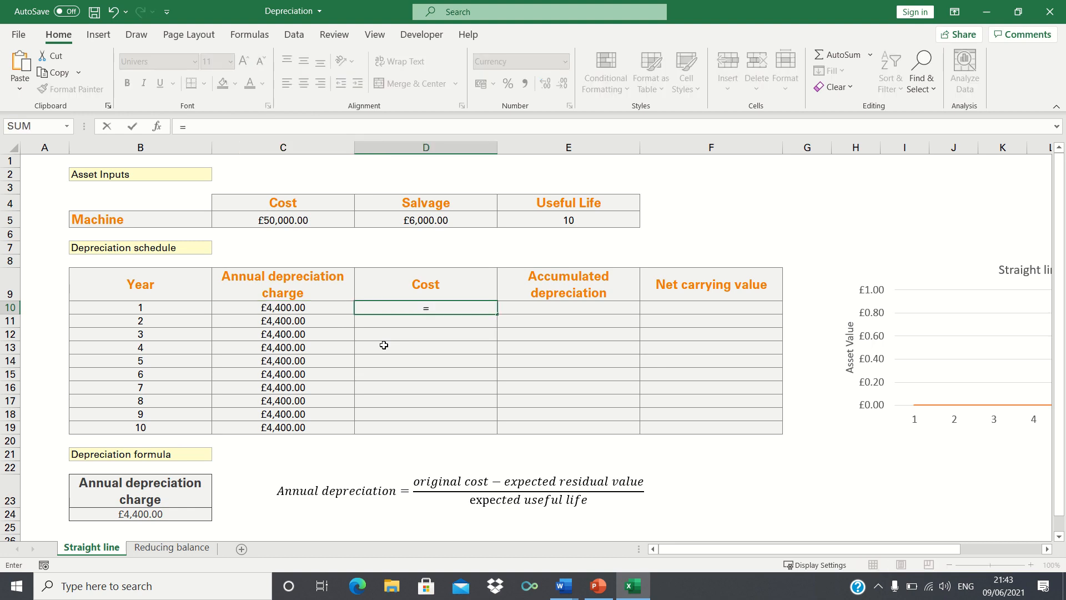
click(310, 219)
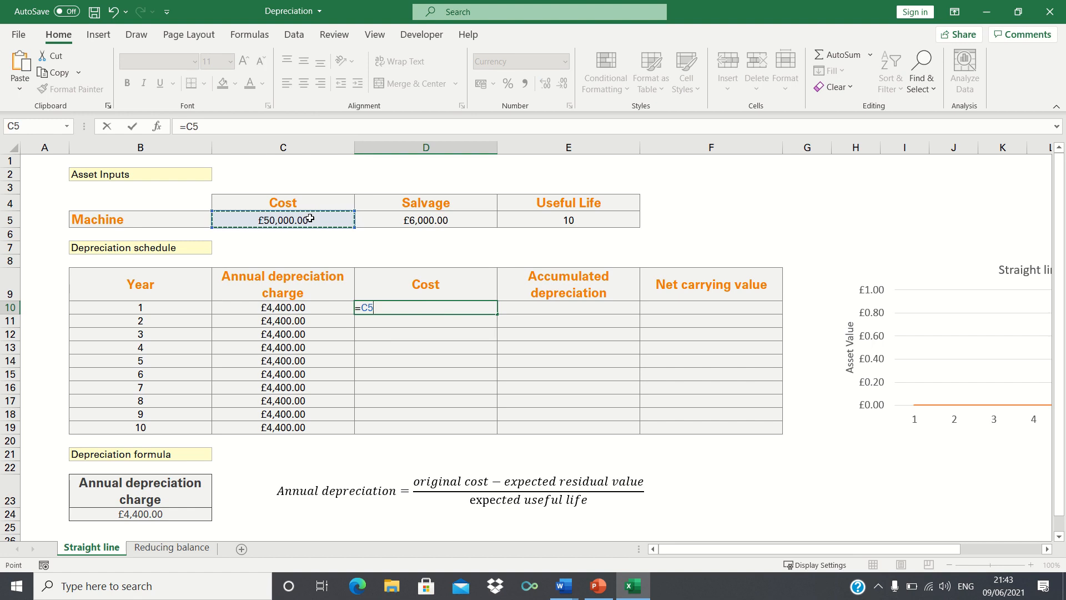
key(F4)
key(Return)
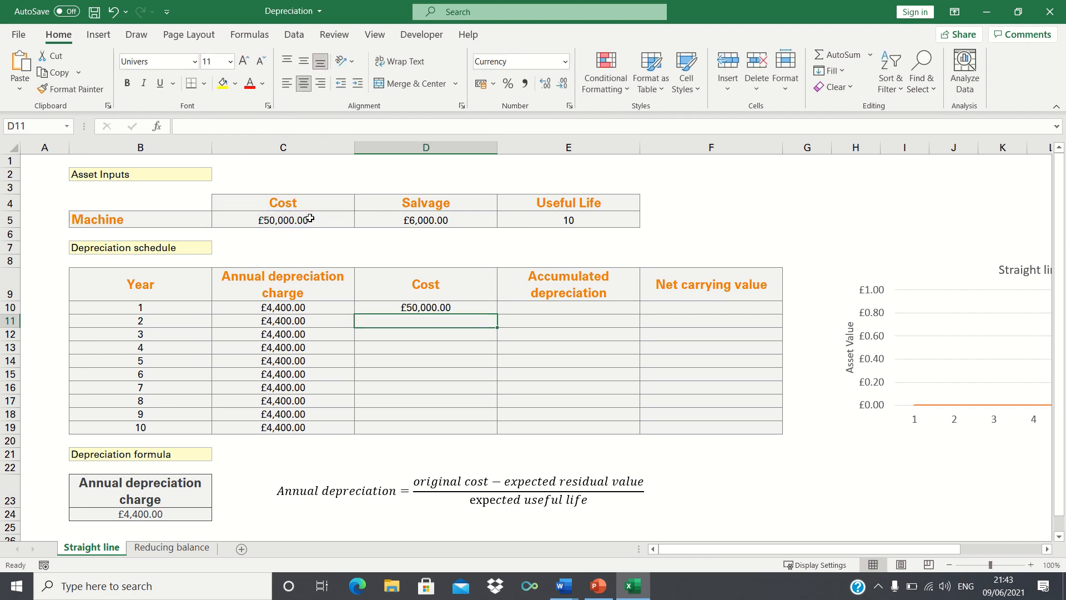
click(477, 303)
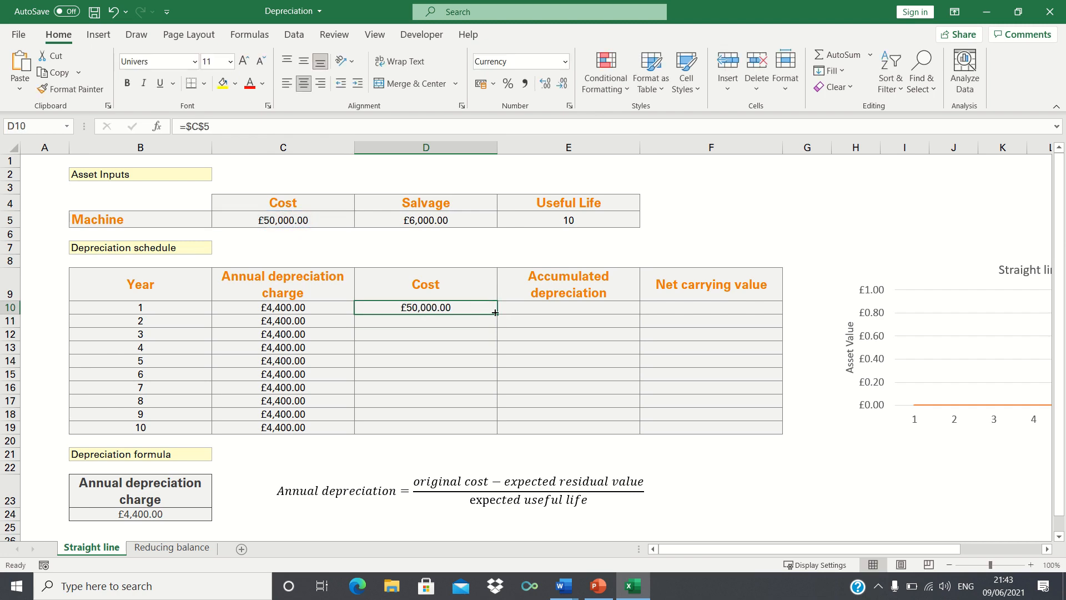
double_click(496, 315)
- Calculate accumulated depreciation in E10 as the running total =SUM($C$10:C10) and fill it through year 10
click(524, 307)
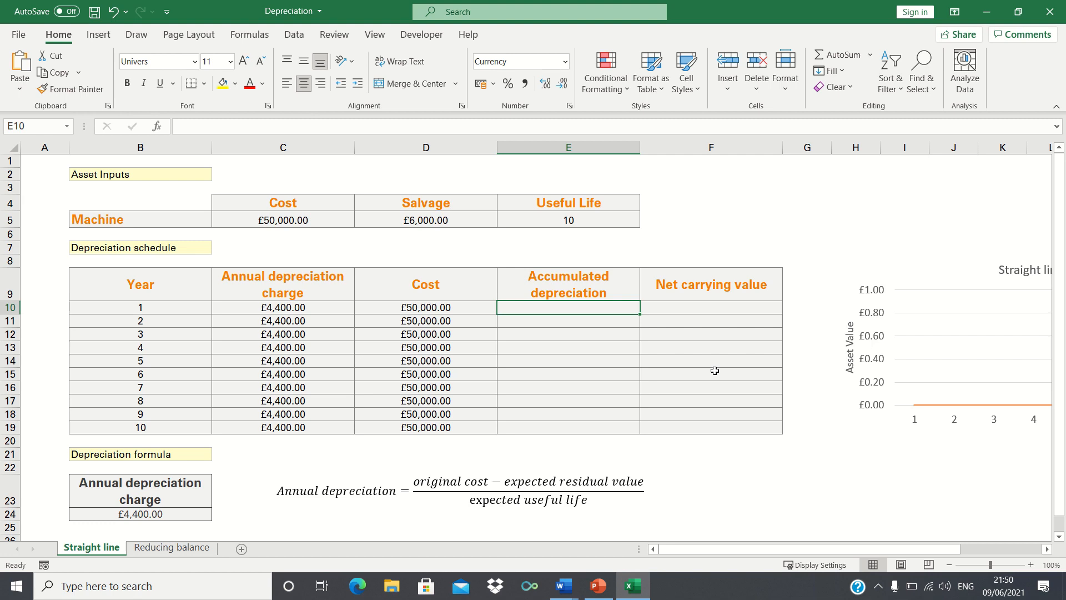
text(=SUM()
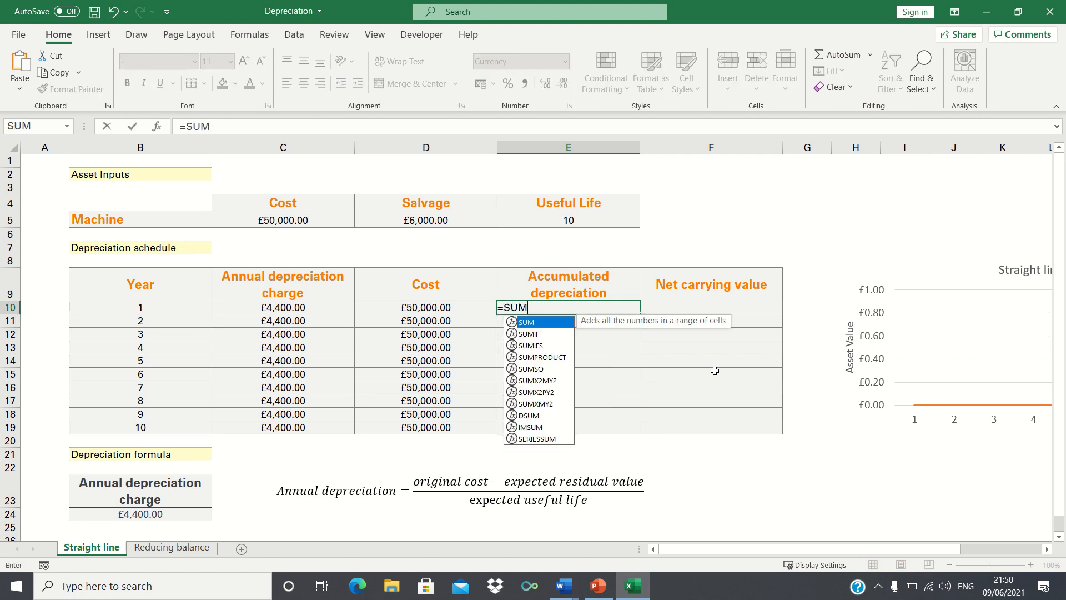
click(323, 305)
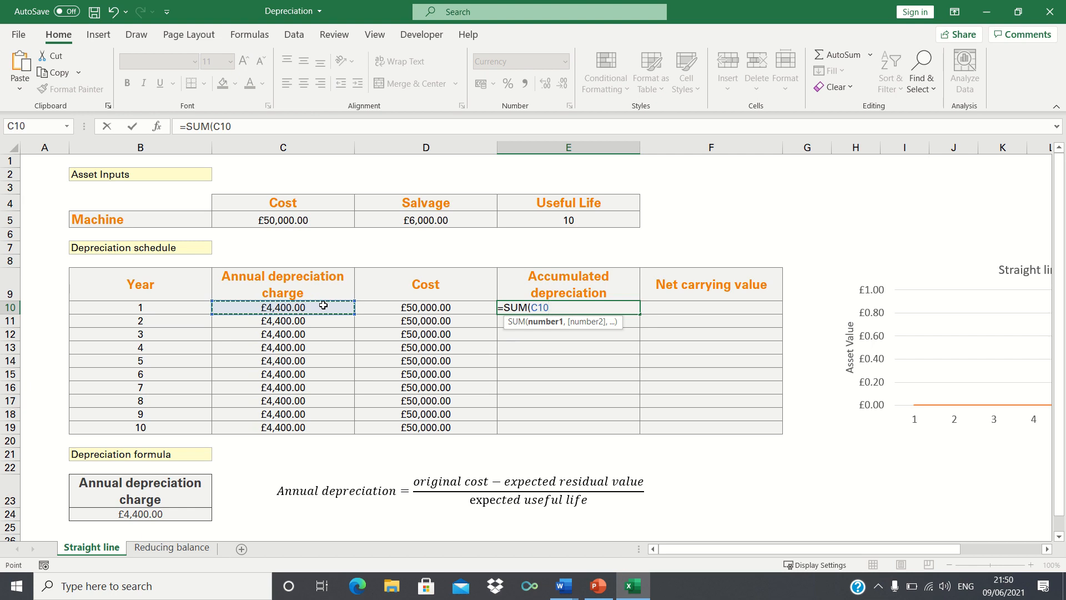
key(F8)
text())
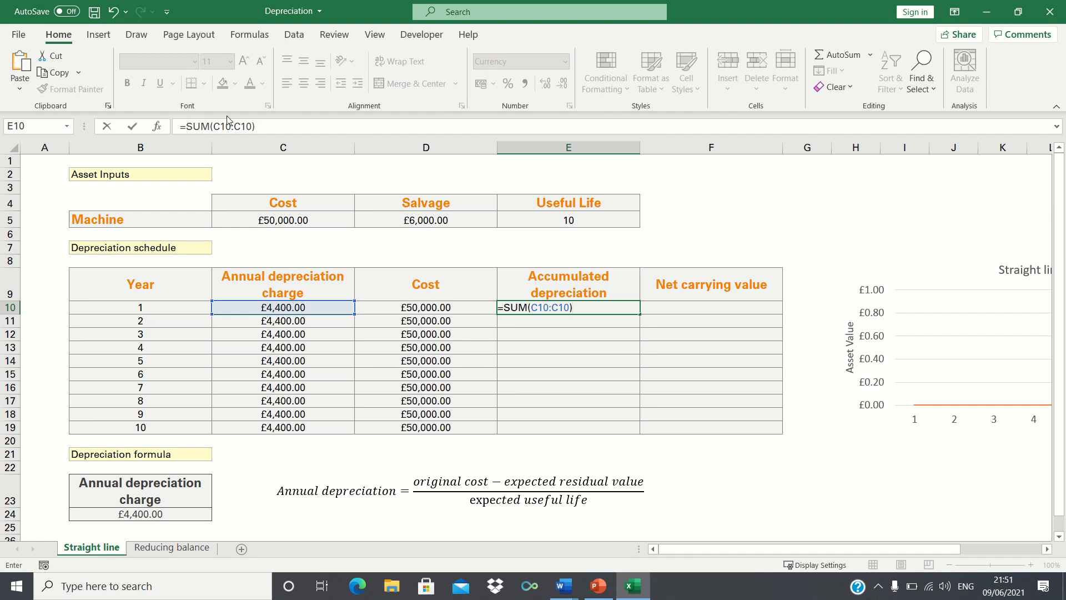
drag(231, 127, 215, 126)
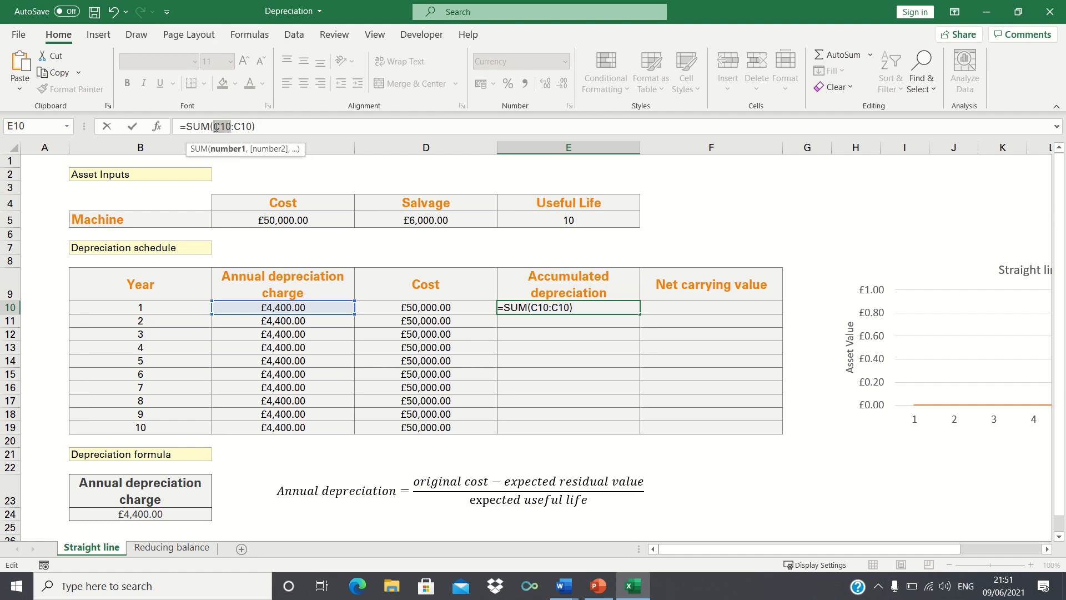
key(F4)
key(Return)
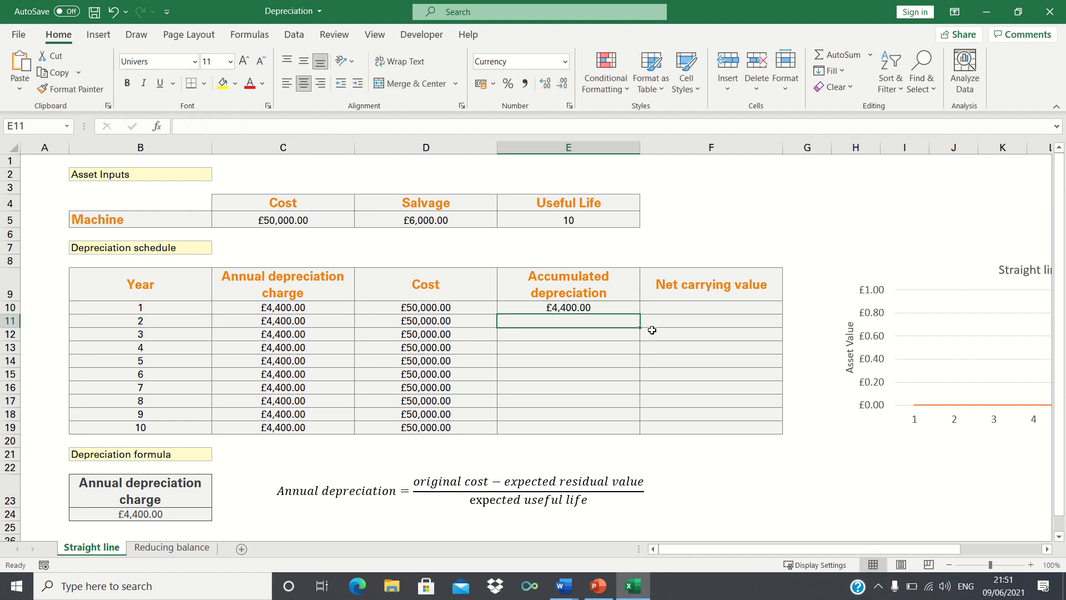
click(630, 307)
double_click(640, 314)
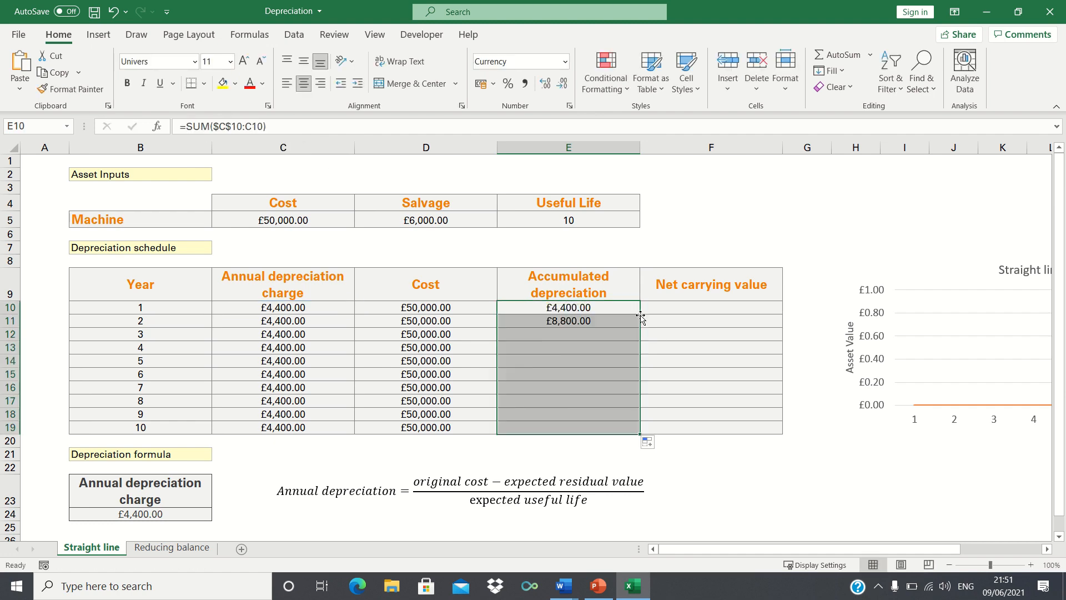
- Calculate the net carrying value in F10 as cost minus accumulated depreciation, =D10-E10, and fill it through year 10
click(661, 308)
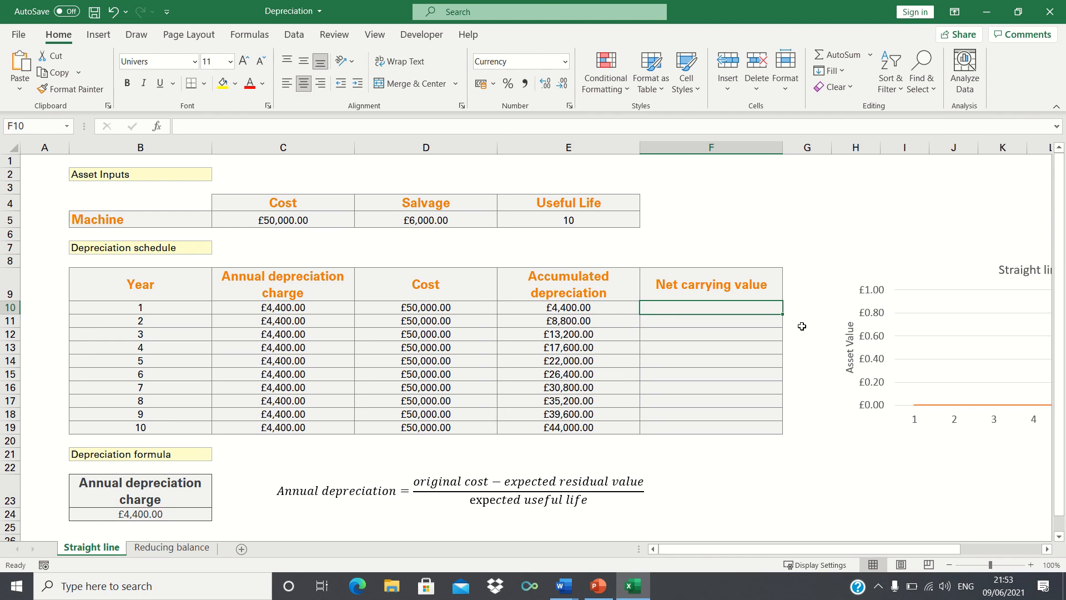
text(=)
key(Left)
key(Left)
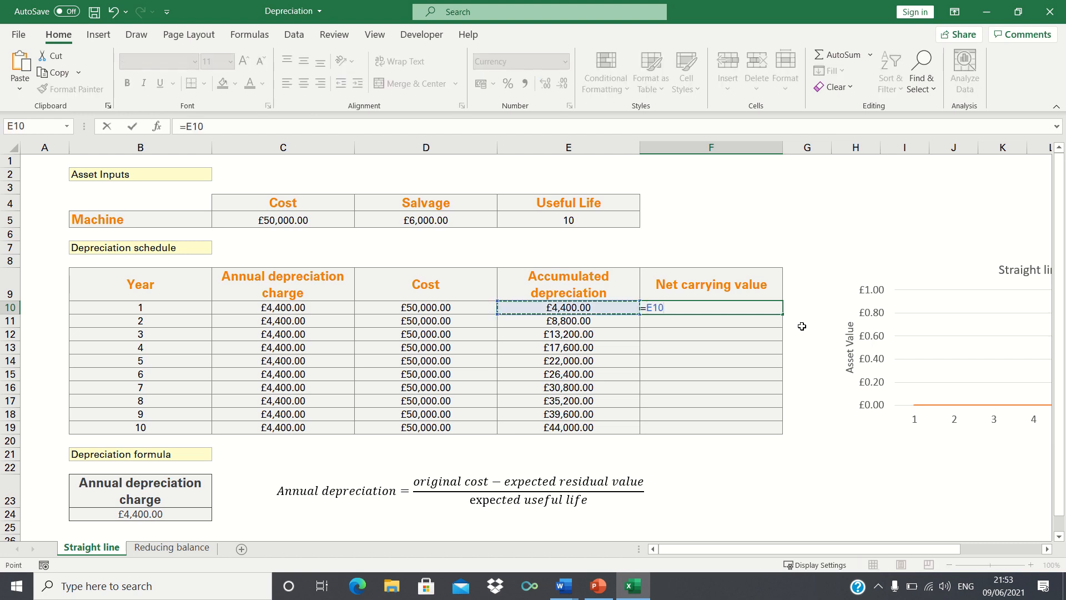
text(-)
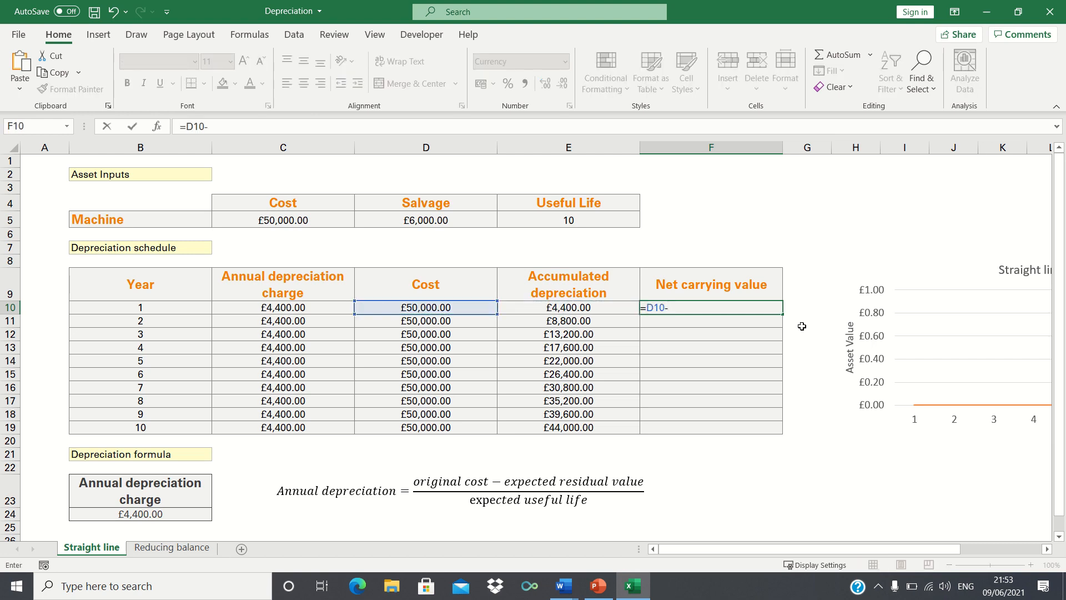
key(Left)
key(Return)
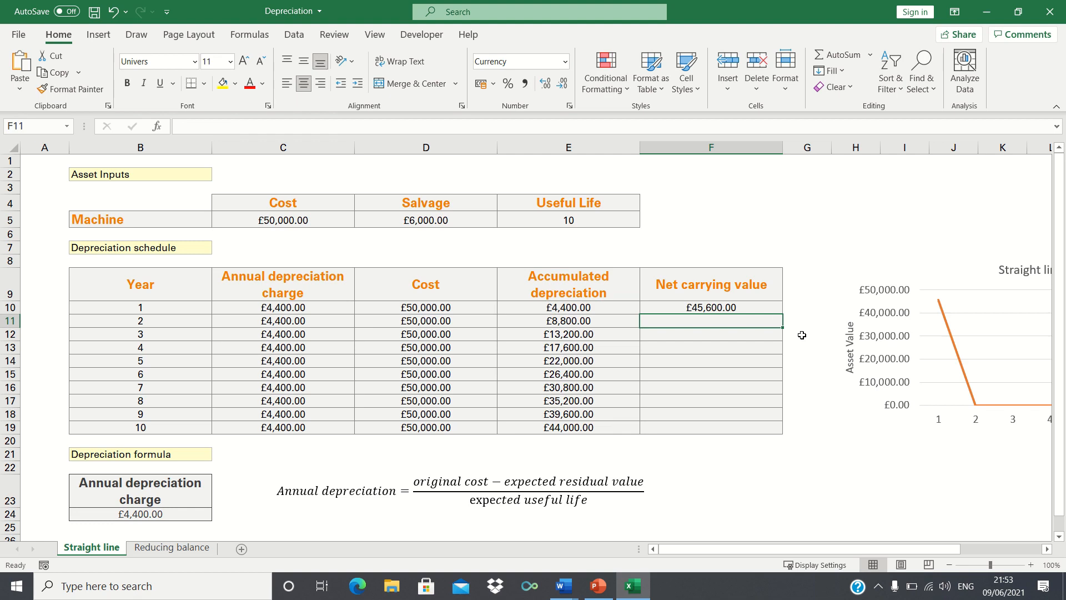
click(773, 307)
double_click(780, 314)
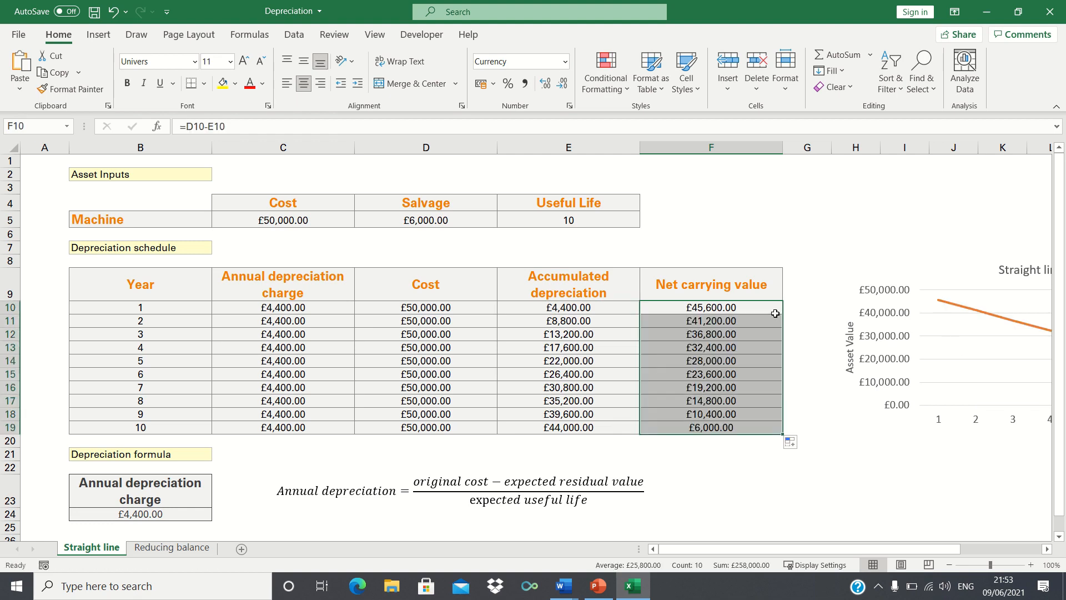
- Check the year 10 net carrying value and examine the straight line depreciation chart beside the schedule
click(752, 427)
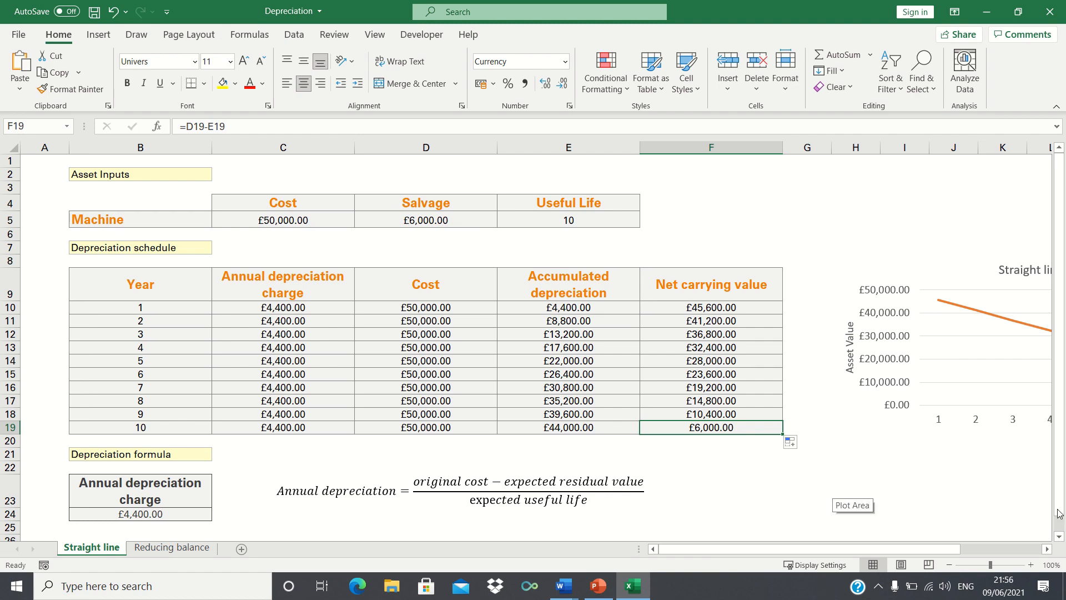
click(1047, 550)
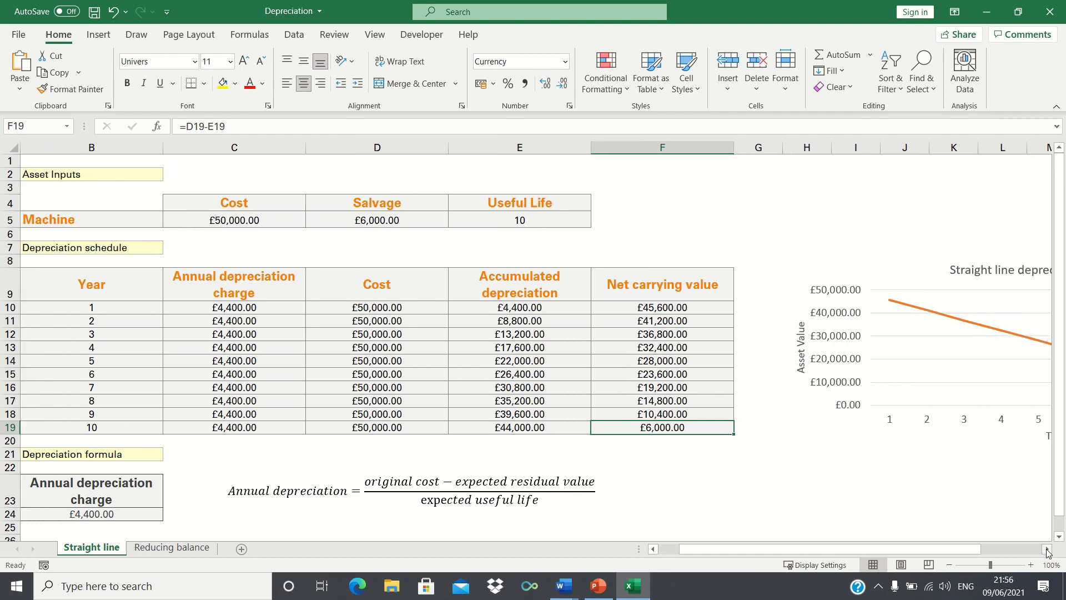
click(1047, 550)
click(1047, 550)
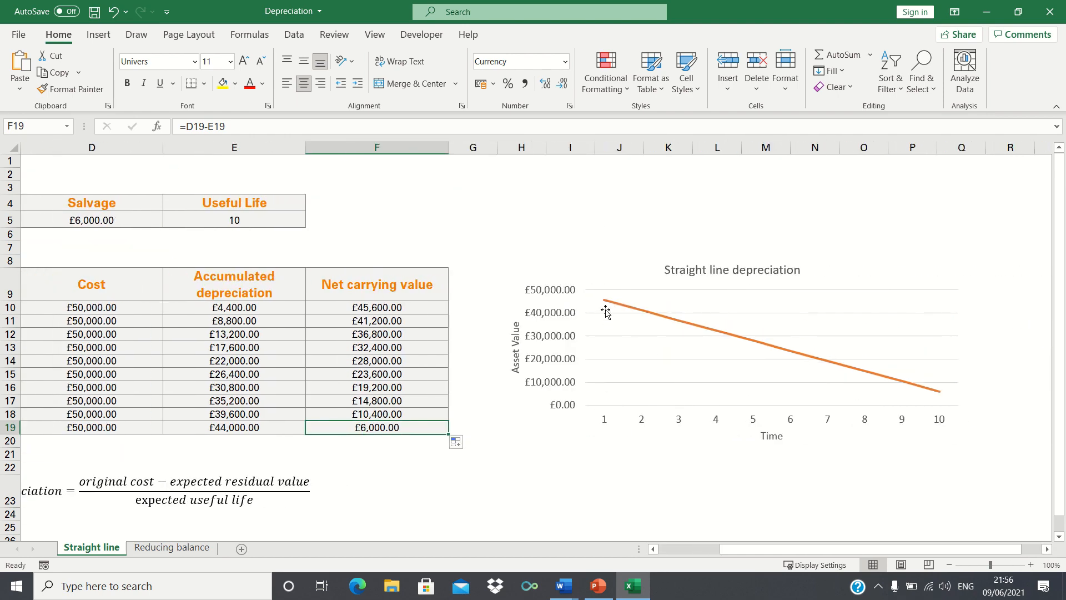
mouse_move(843, 372)
scroll(874, 528, left, 3)
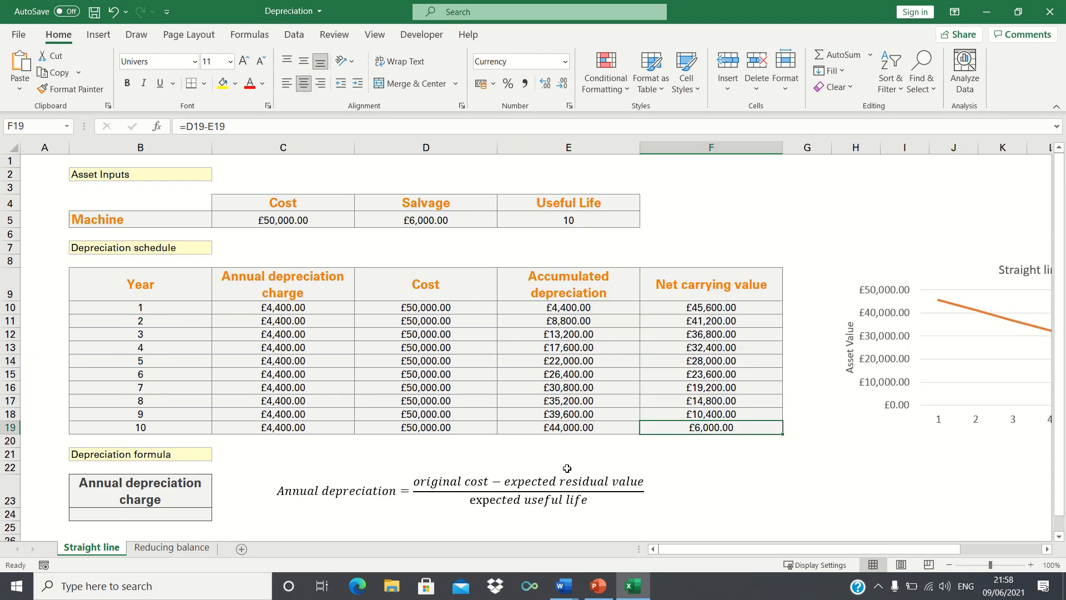
- Calculate the annual depreciation charge in B24 with the straight-line function, =SLN(C5,D5,E5)
click(193, 516)
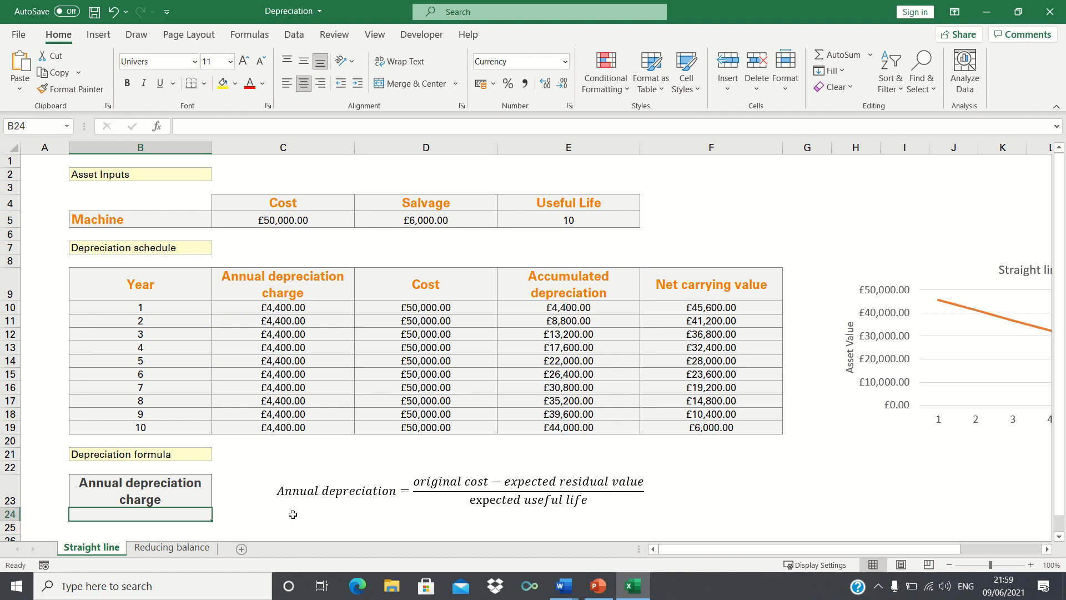
text(=SLN()
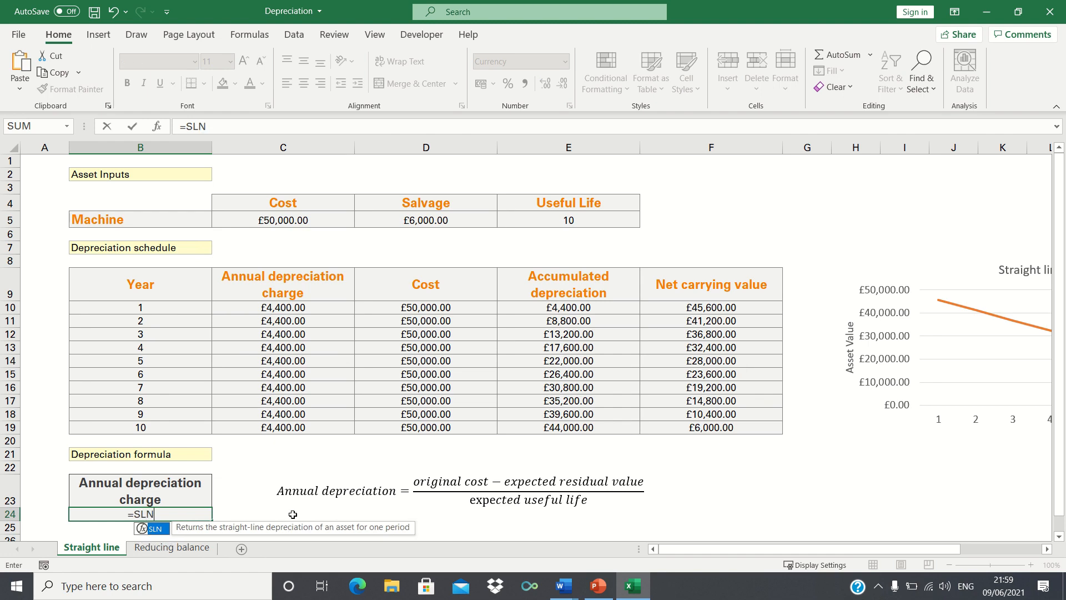
click(300, 219)
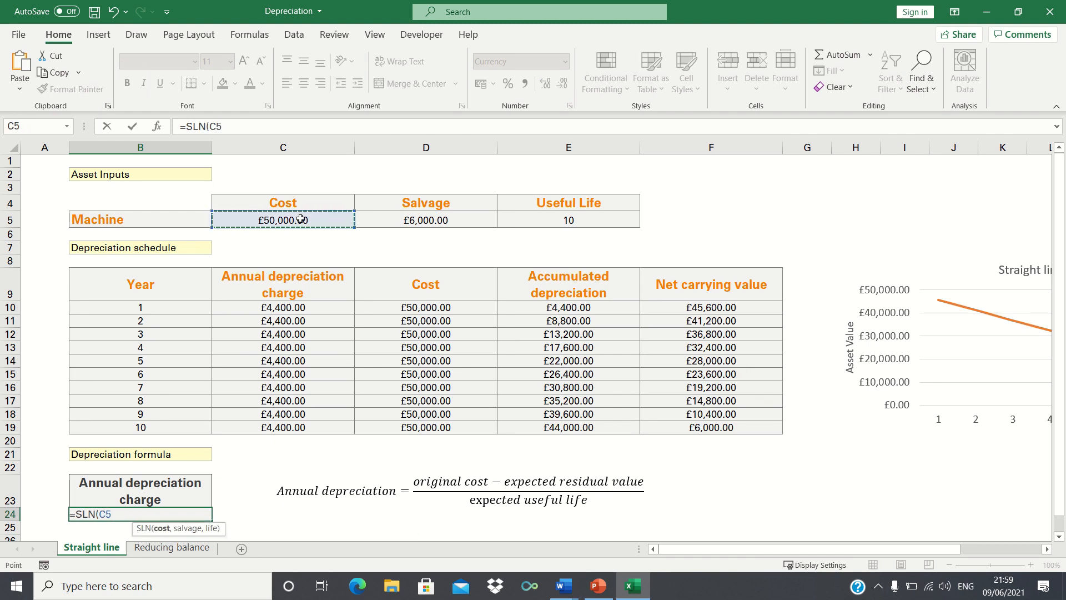
text(,)
click(379, 222)
text(,)
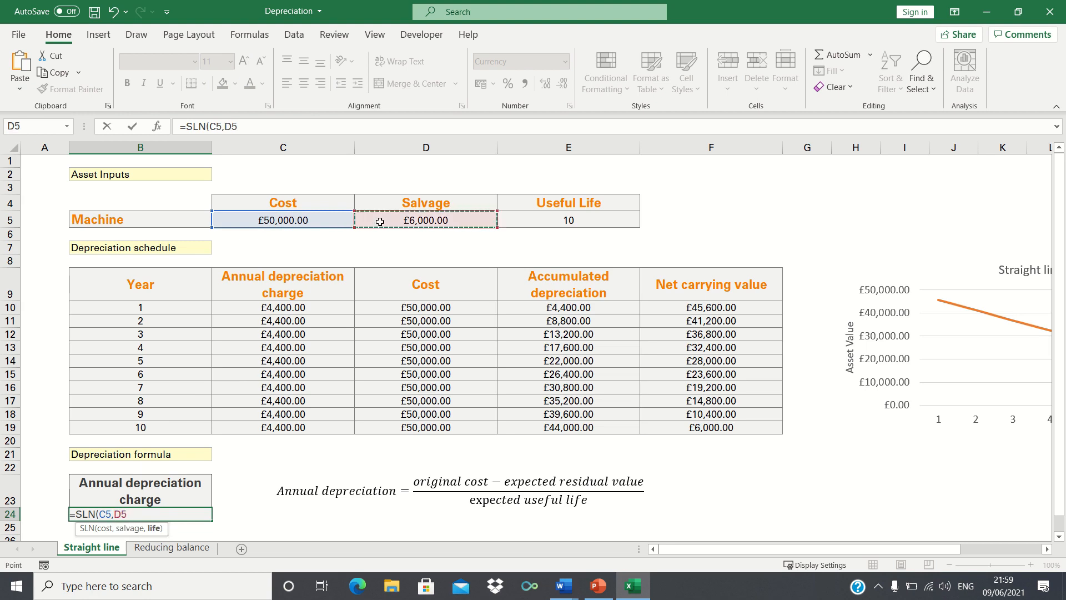
click(558, 219)
key(Return)
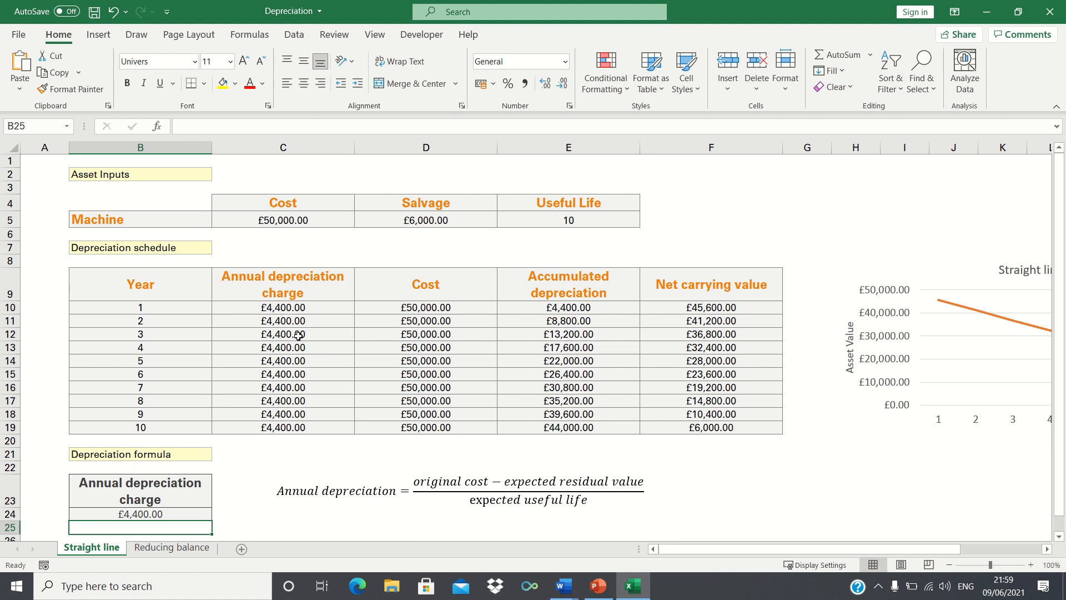
key(Up)
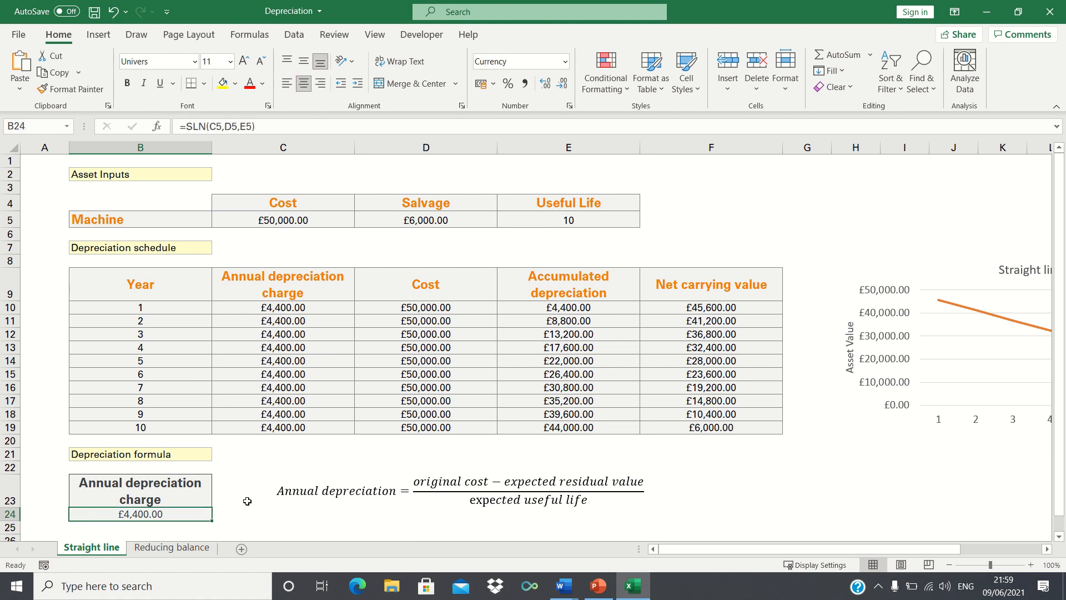